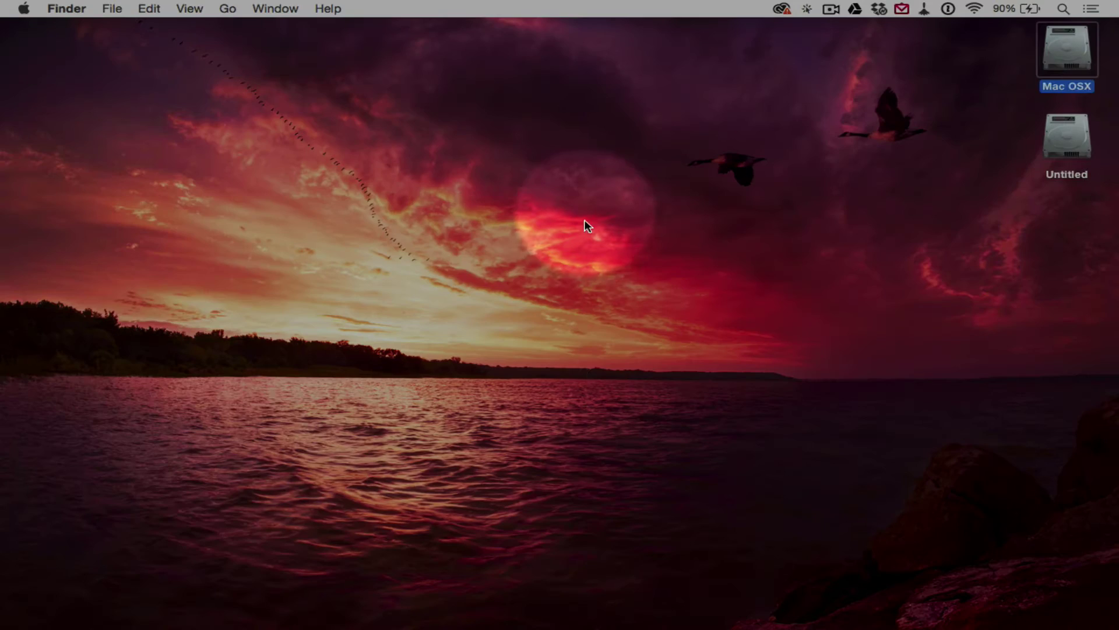
Bring up the browser and scroll through the Easy Panel web page.
{"action": "mouse_move", "coordinate": [240, 599]}
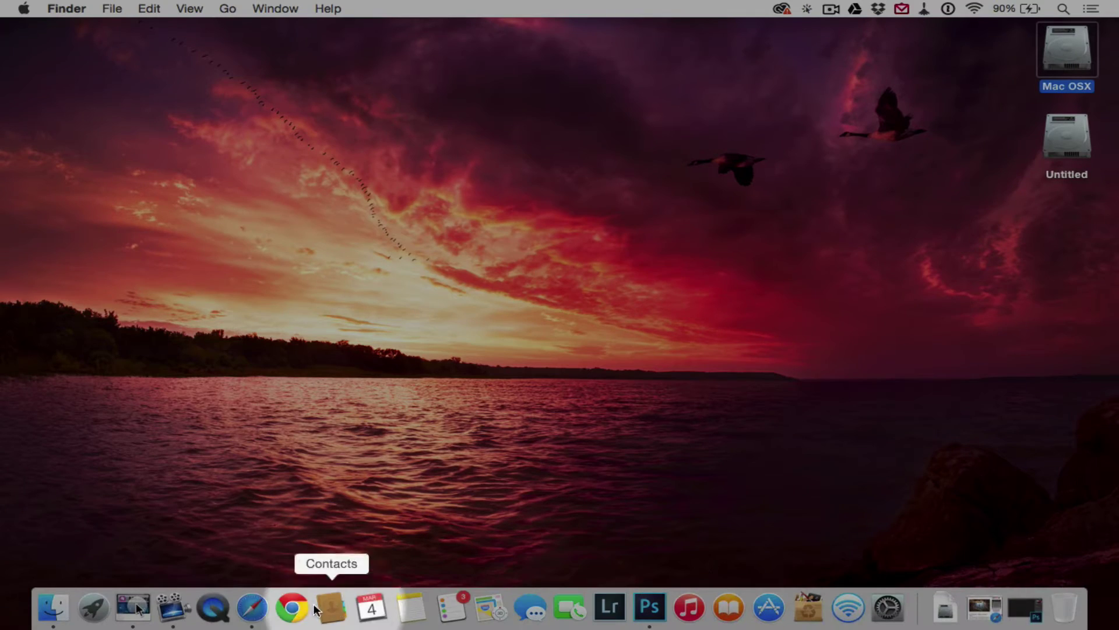
{"action": "left_click", "coordinate": [240, 598]}
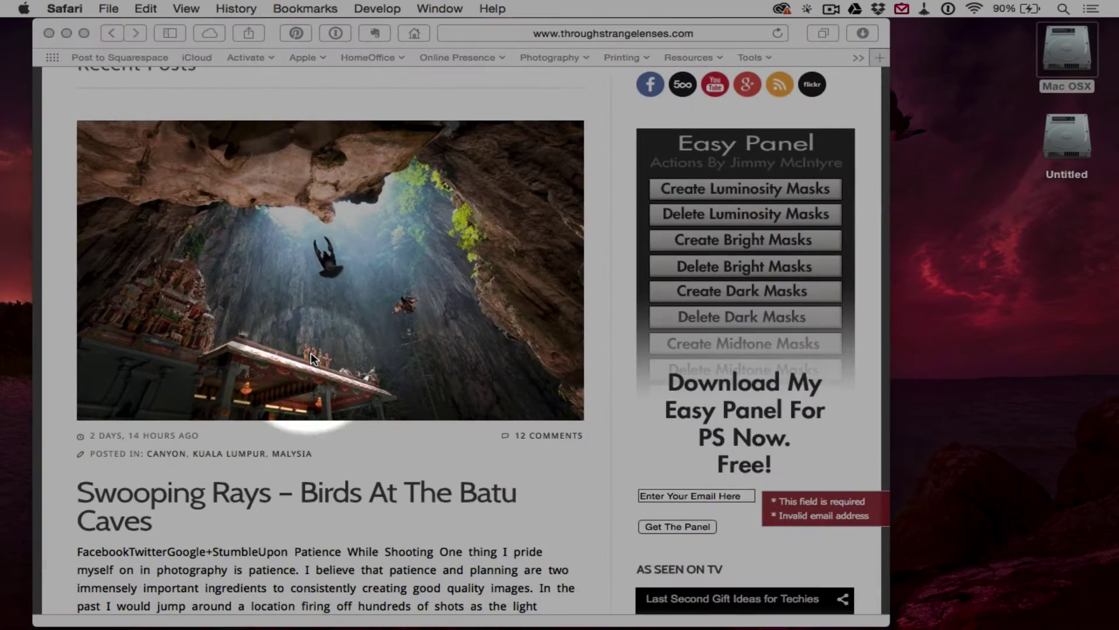
{"action": "scroll", "coordinate": [280, 216], "scroll_direction": "up", "scroll_amount": 10}
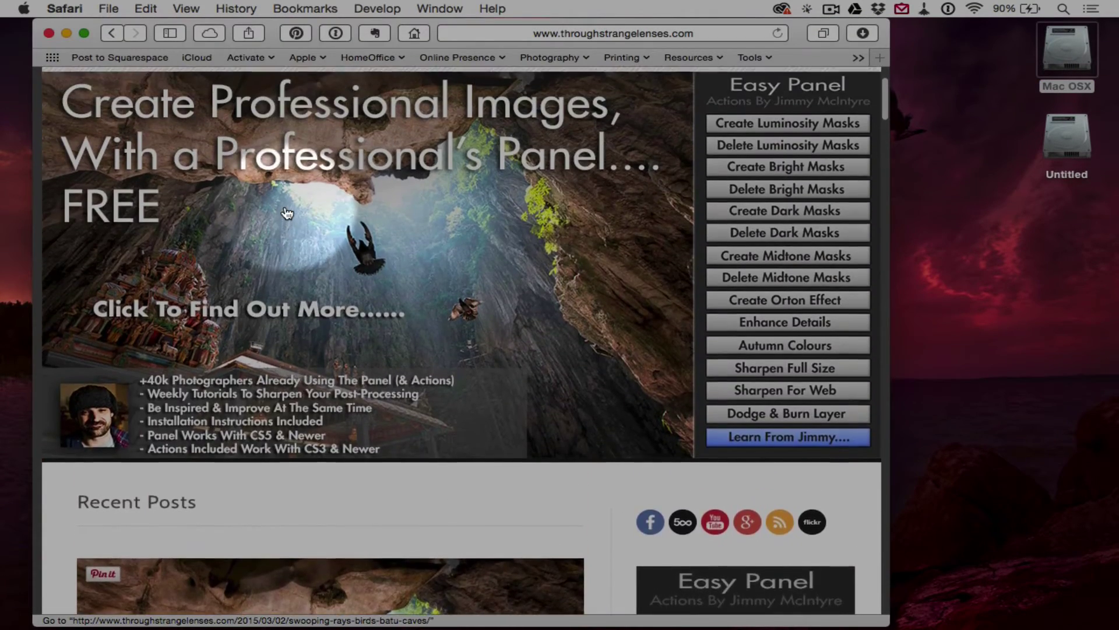
{"action": "scroll", "coordinate": [287, 213], "scroll_direction": "up", "scroll_amount": 2}
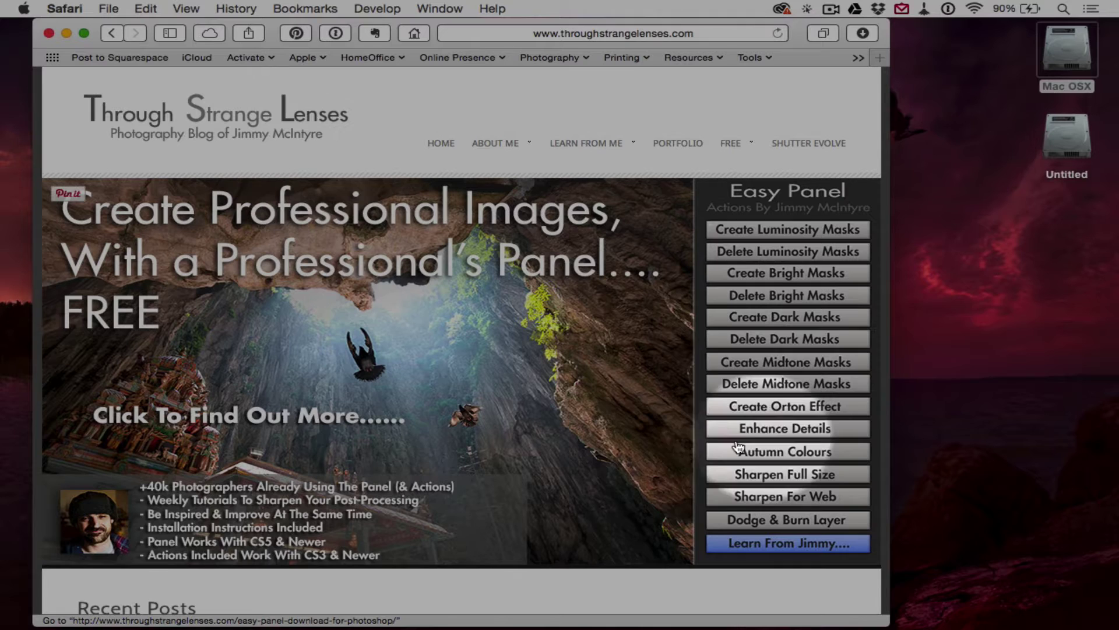
{"action": "scroll", "coordinate": [635, 459], "scroll_direction": "down", "scroll_amount": 10}
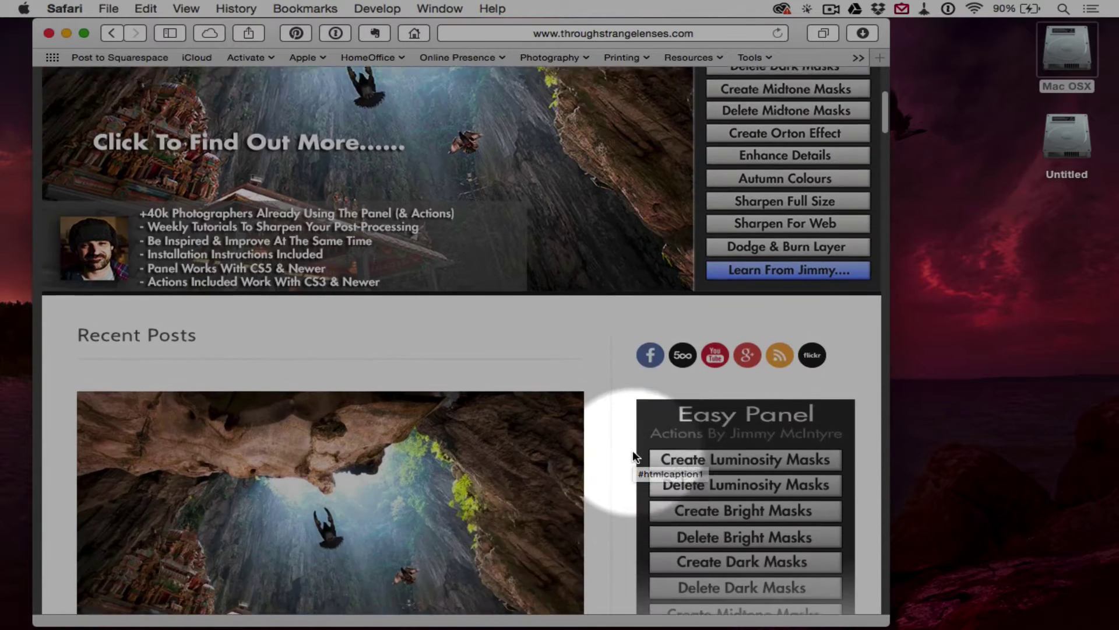
{"action": "scroll", "coordinate": [632, 450], "scroll_direction": "down", "scroll_amount": 4}
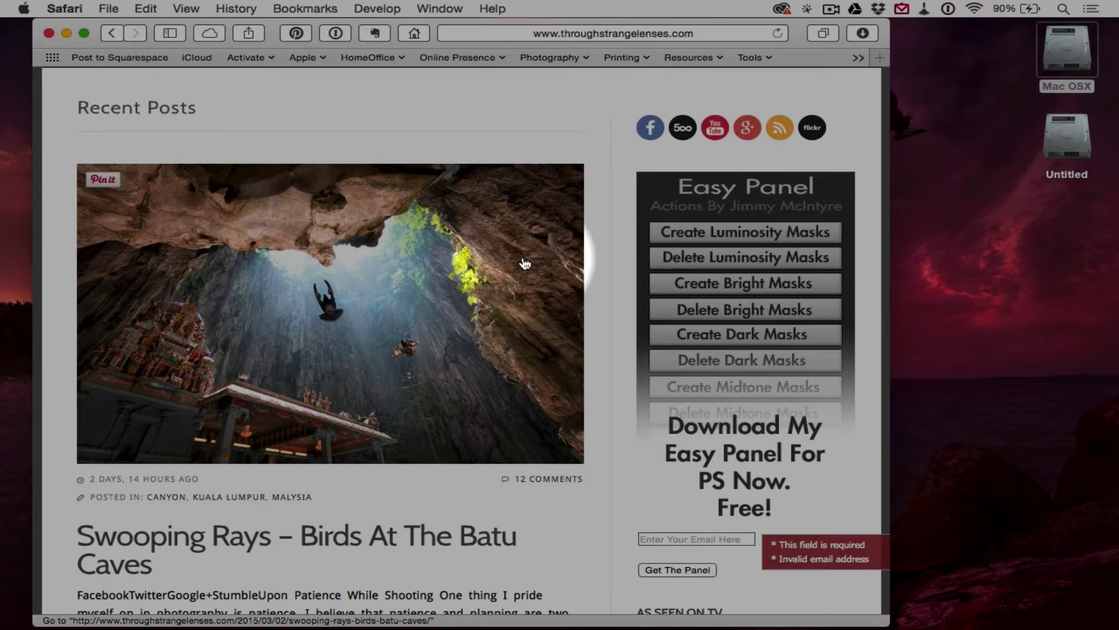
Minimize the browser and check the subscription email in the mail panel.
{"action": "key", "text": "super+m"}
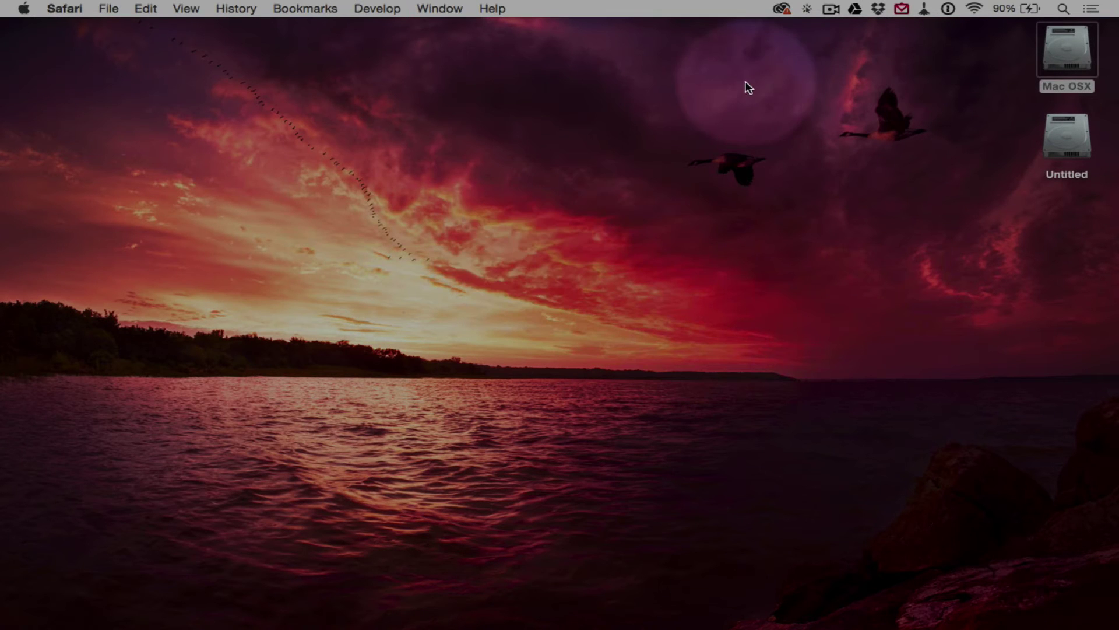
{"action": "left_click", "coordinate": [903, 9]}
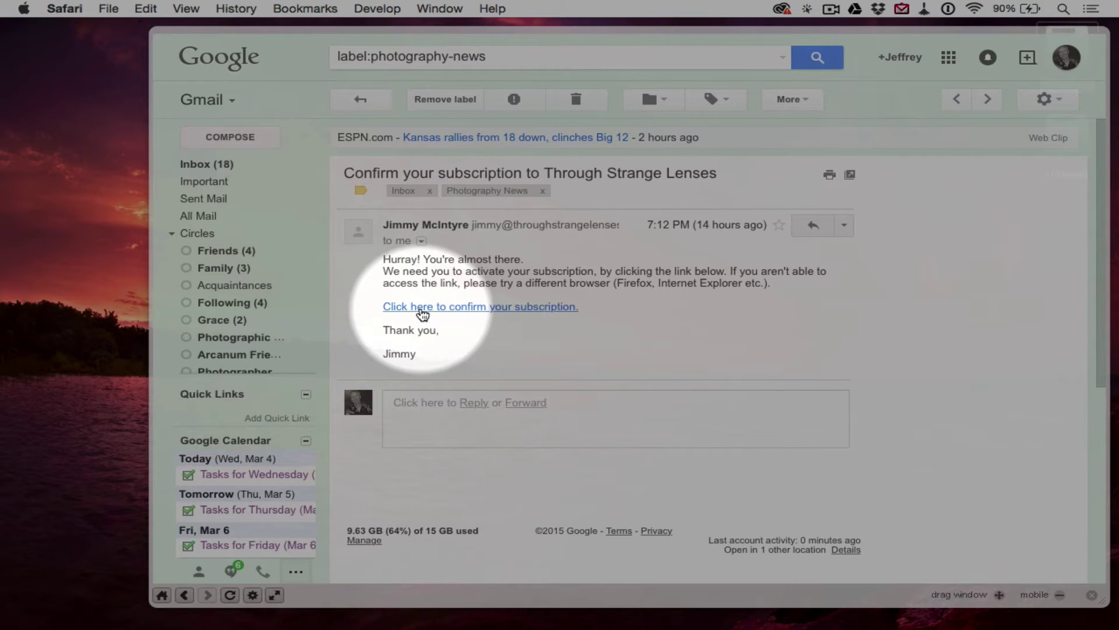
{"action": "left_click", "coordinate": [903, 9]}
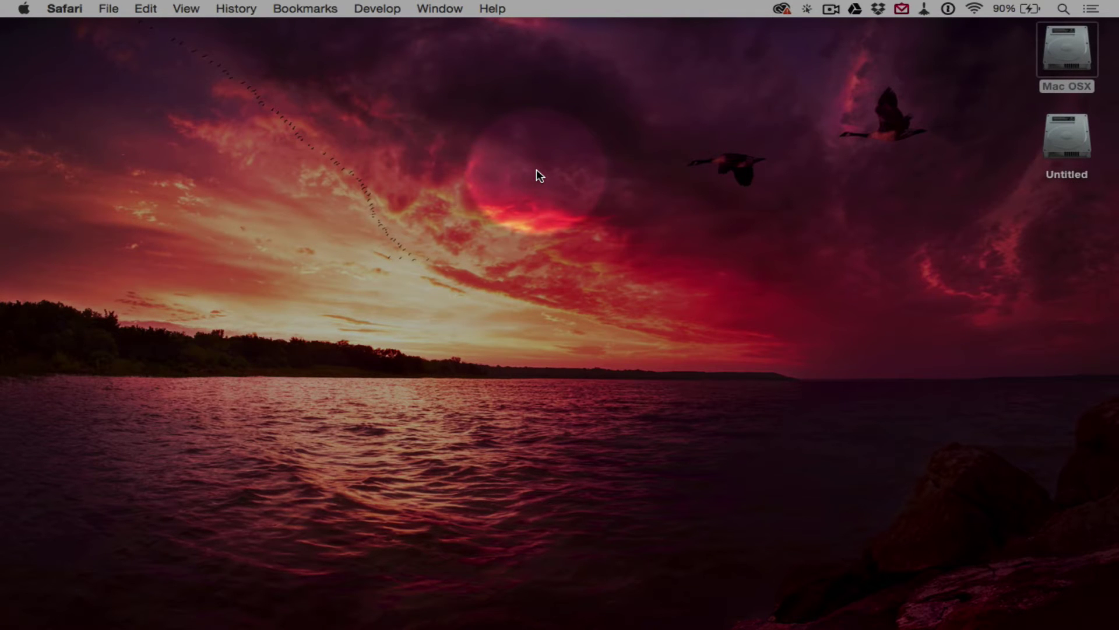
Open the Easy Panel folder from the Downloads stack in a Finder window.
{"action": "mouse_move", "coordinate": [849, 612]}
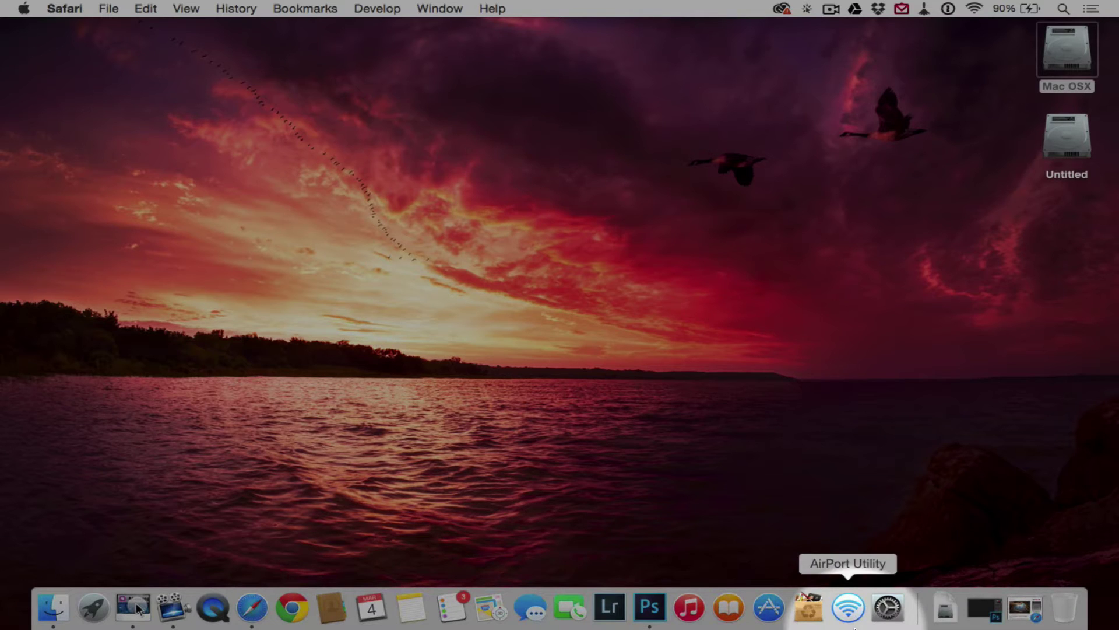
{"action": "left_click", "coordinate": [945, 611]}
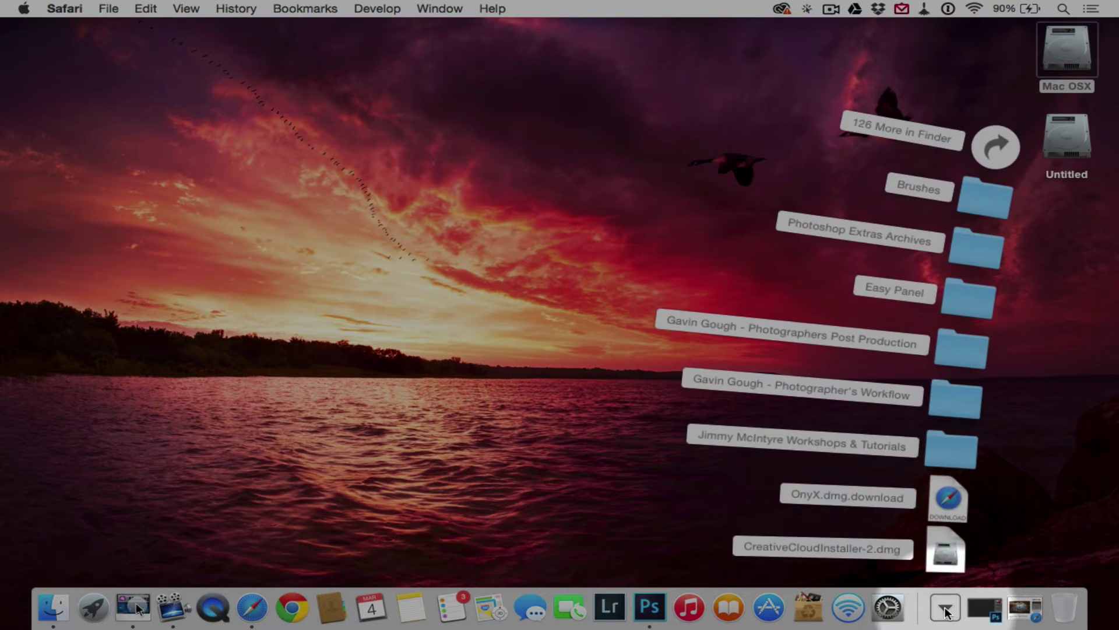
{"action": "left_click", "coordinate": [976, 298]}
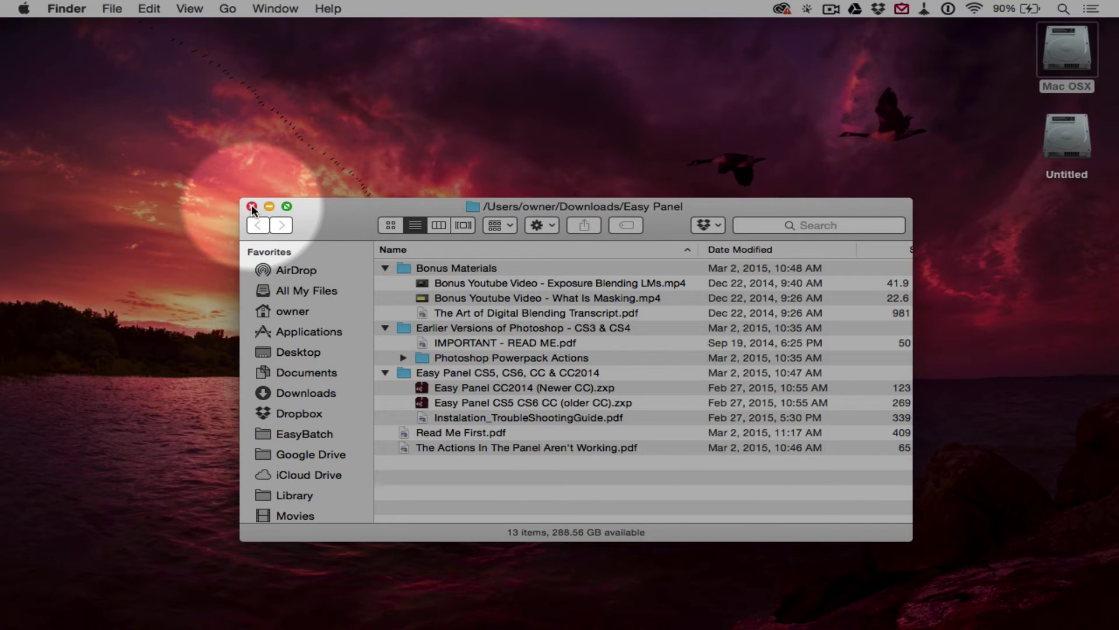
{"action": "mouse_move", "coordinate": [398, 627]}
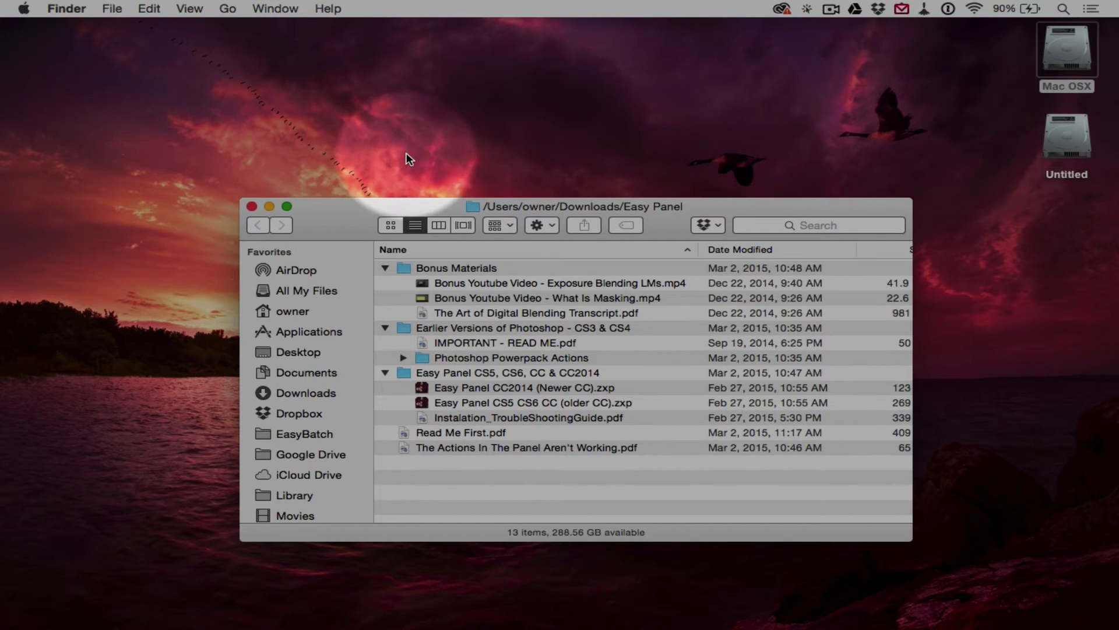
{"action": "left_click", "coordinate": [781, 9]}
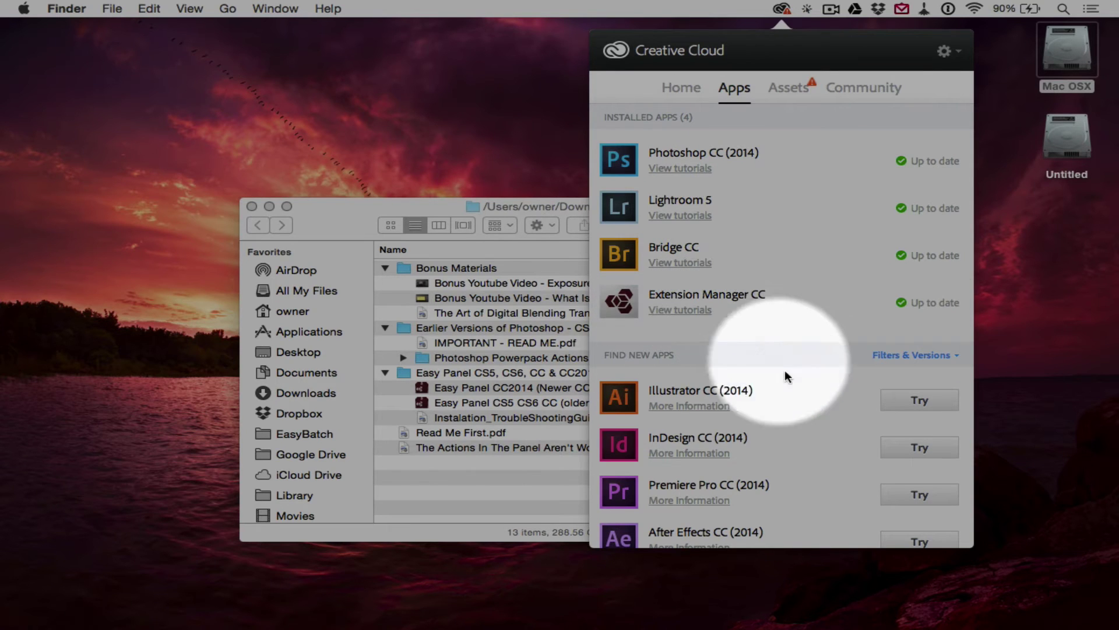
{"action": "scroll", "coordinate": [811, 423], "scroll_direction": "down", "scroll_amount": 5}
{"action": "scroll", "coordinate": [812, 425], "scroll_direction": "down", "scroll_amount": 7}
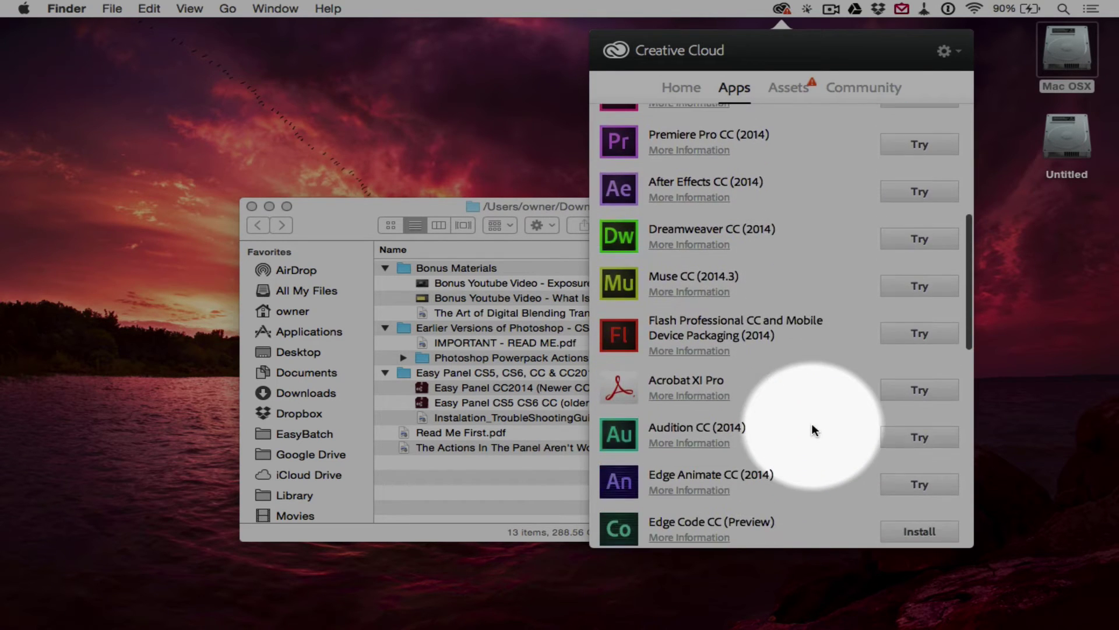
{"action": "scroll", "coordinate": [813, 430], "scroll_direction": "down", "scroll_amount": 4}
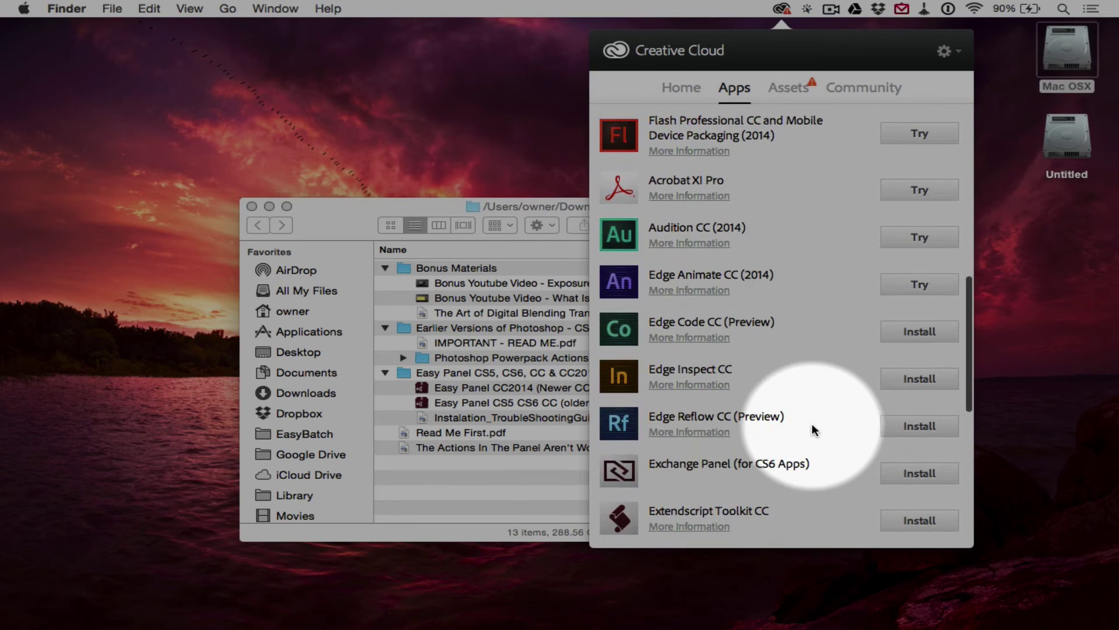
{"action": "scroll", "coordinate": [814, 431], "scroll_direction": "down", "scroll_amount": 3}
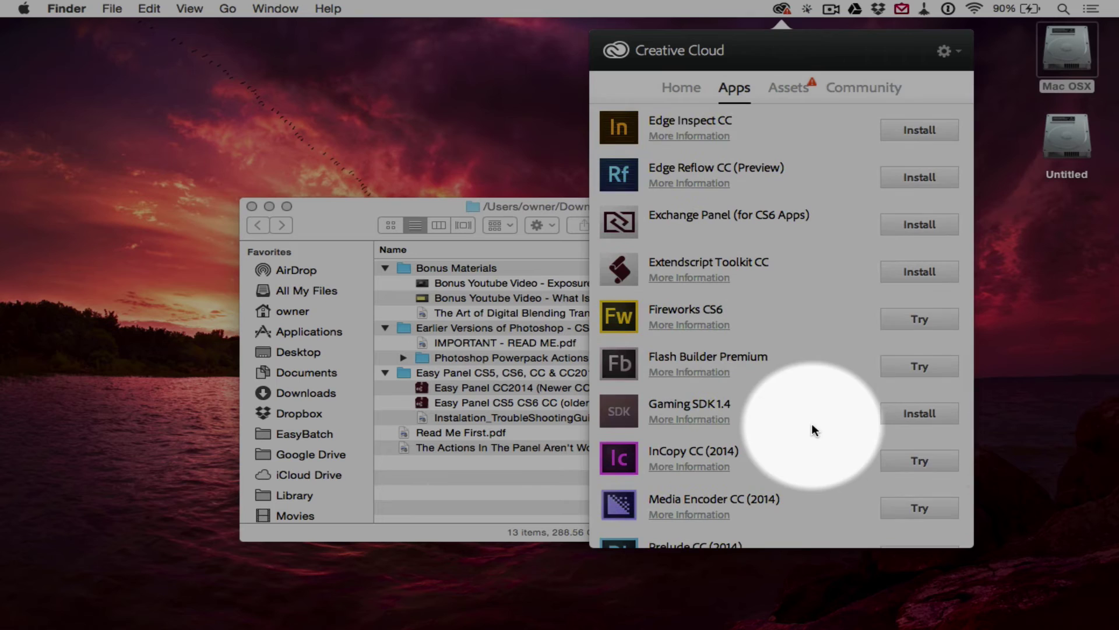
{"action": "scroll", "coordinate": [827, 437], "scroll_direction": "down", "scroll_amount": 2}
{"action": "scroll", "coordinate": [827, 443], "scroll_direction": "up", "scroll_amount": 3}
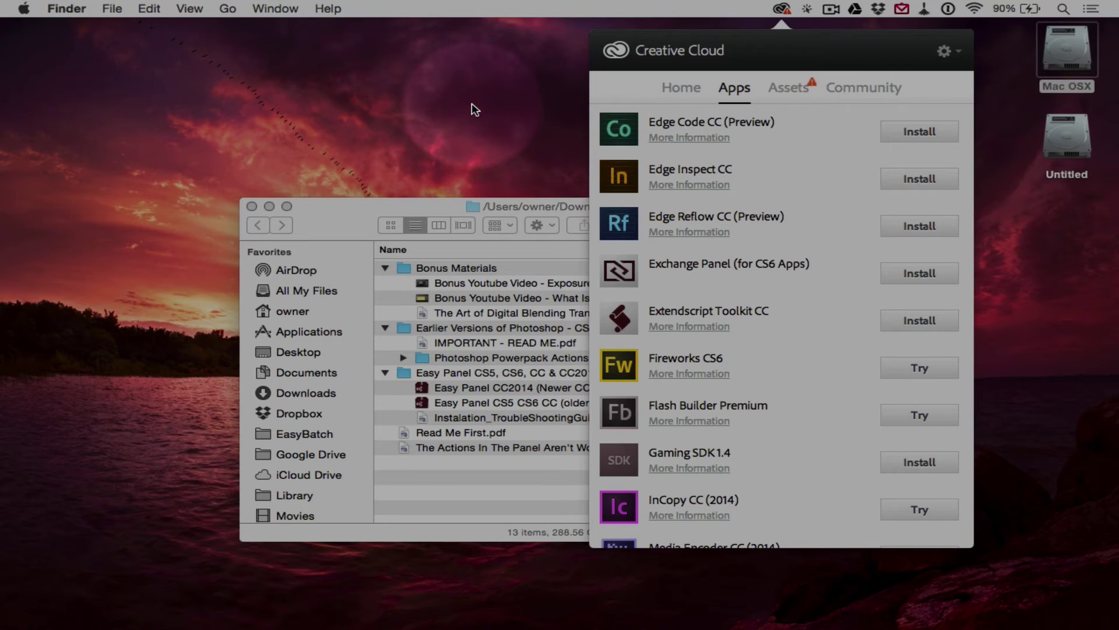
{"action": "left_click", "coordinate": [471, 102]}
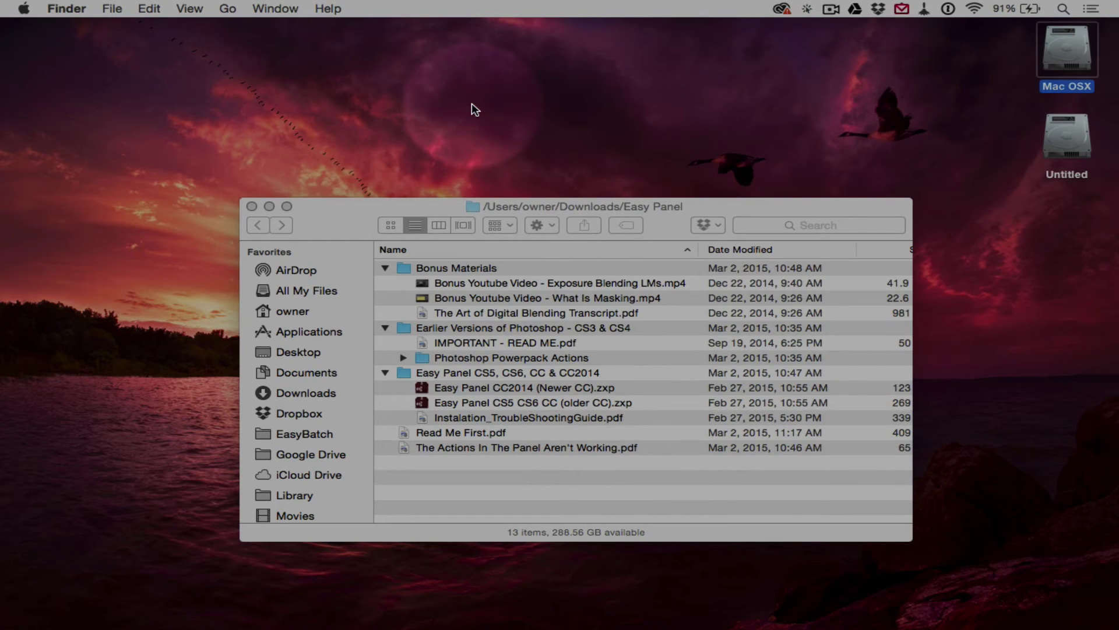
Launch Adobe Extension Manager CC via Spotlight ('exten') and list the Photoshop CC 2014 extensions.
{"action": "key", "text": "super+space"}
{"action": "type", "text": "exte"}
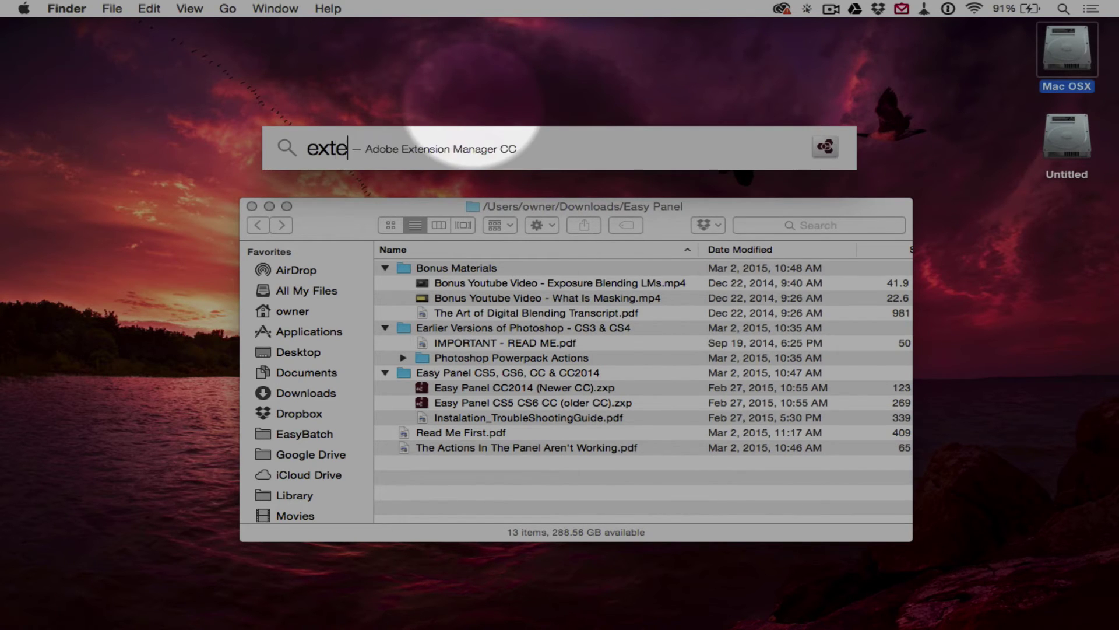
{"action": "type", "text": "n"}
{"action": "key", "text": "Return"}
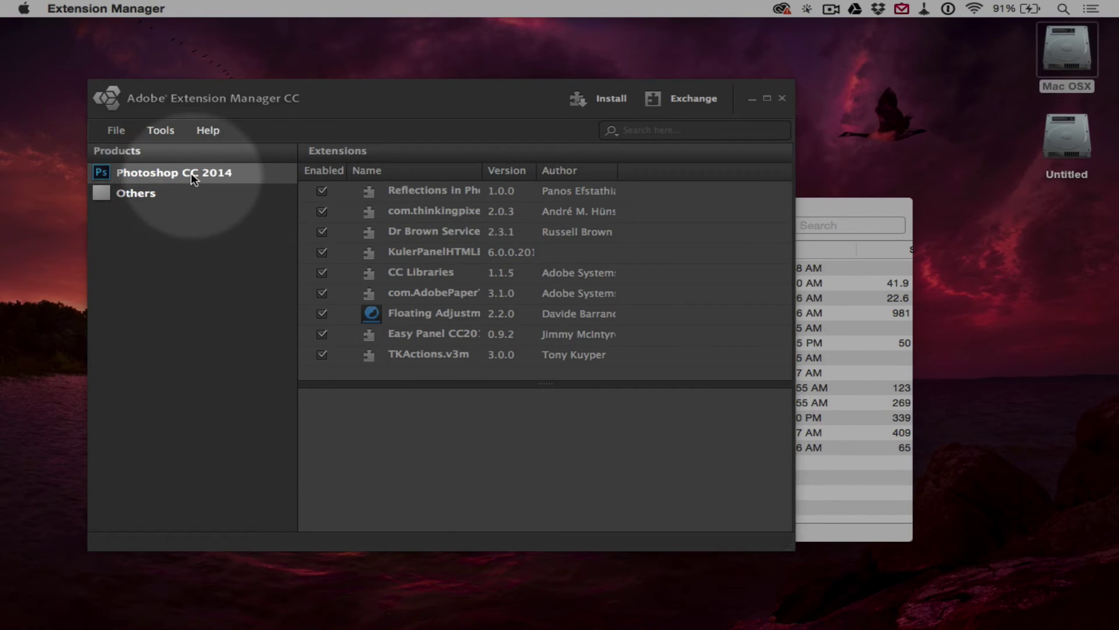
{"action": "left_click", "coordinate": [246, 181]}
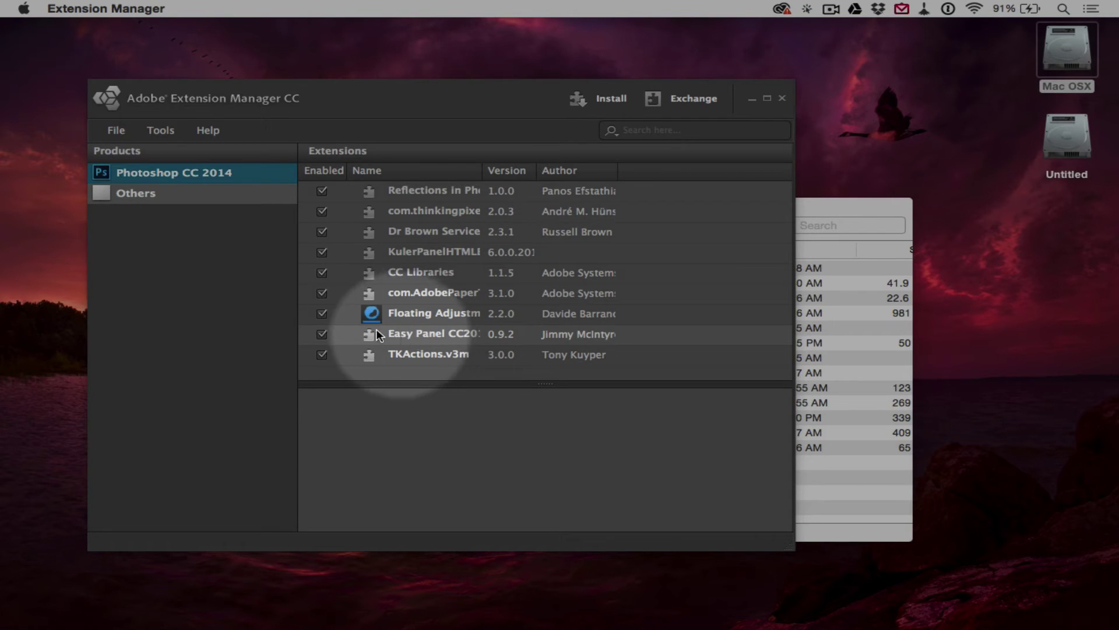
{"action": "left_click", "coordinate": [118, 134]}
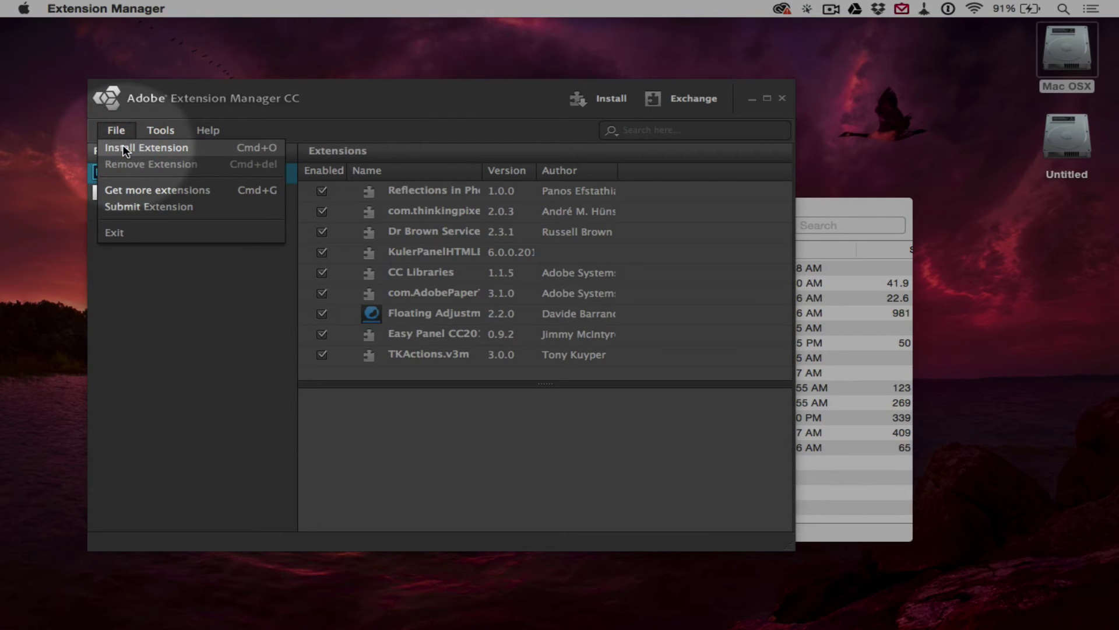
Install the package 'Easy Panel CC2014 (Newer CC).zxp' from Downloads > Easy Panel.
{"action": "left_click", "coordinate": [123, 147]}
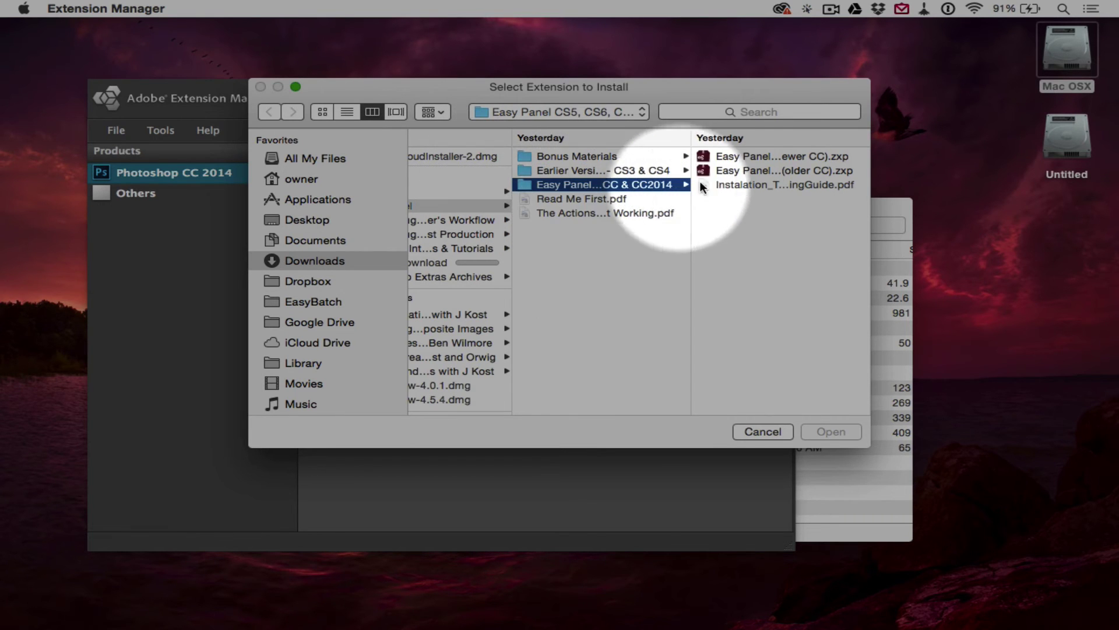
{"action": "left_click", "coordinate": [723, 156]}
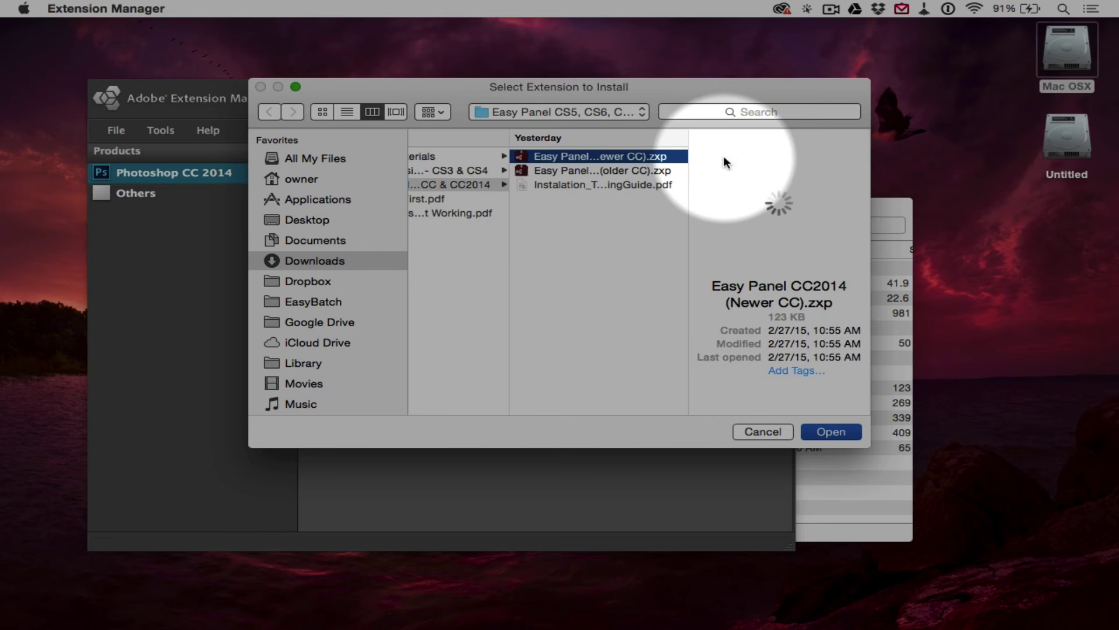
{"action": "left_click", "coordinate": [823, 432]}
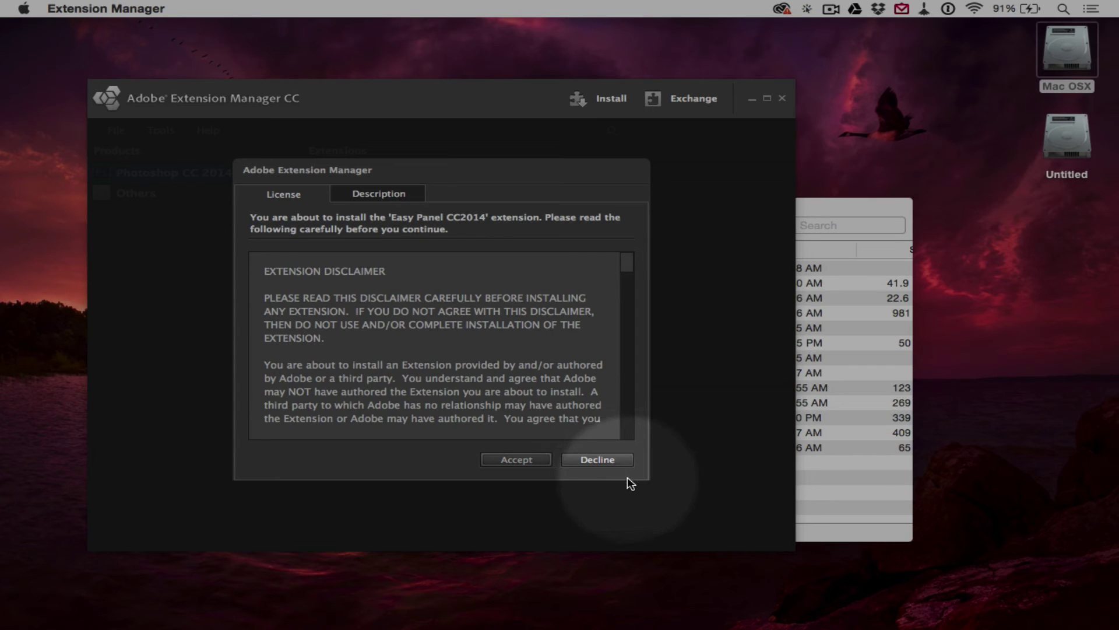
Decline the extension license and switch to Photoshop CC 2014 from the Dock.
{"action": "left_click", "coordinate": [598, 460]}
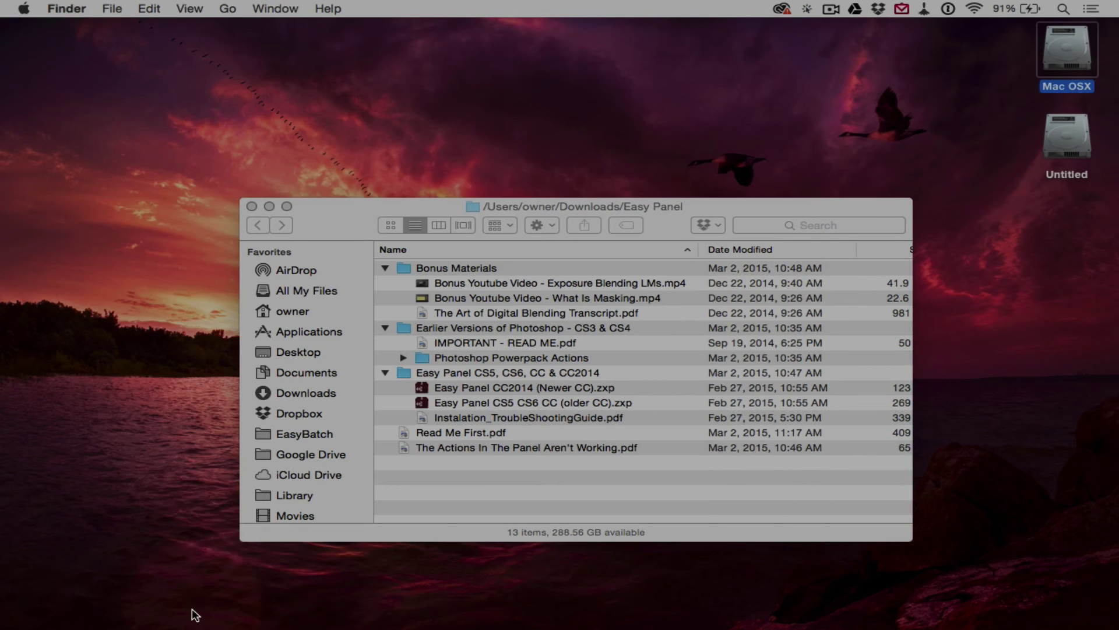
{"action": "mouse_move", "coordinate": [336, 627]}
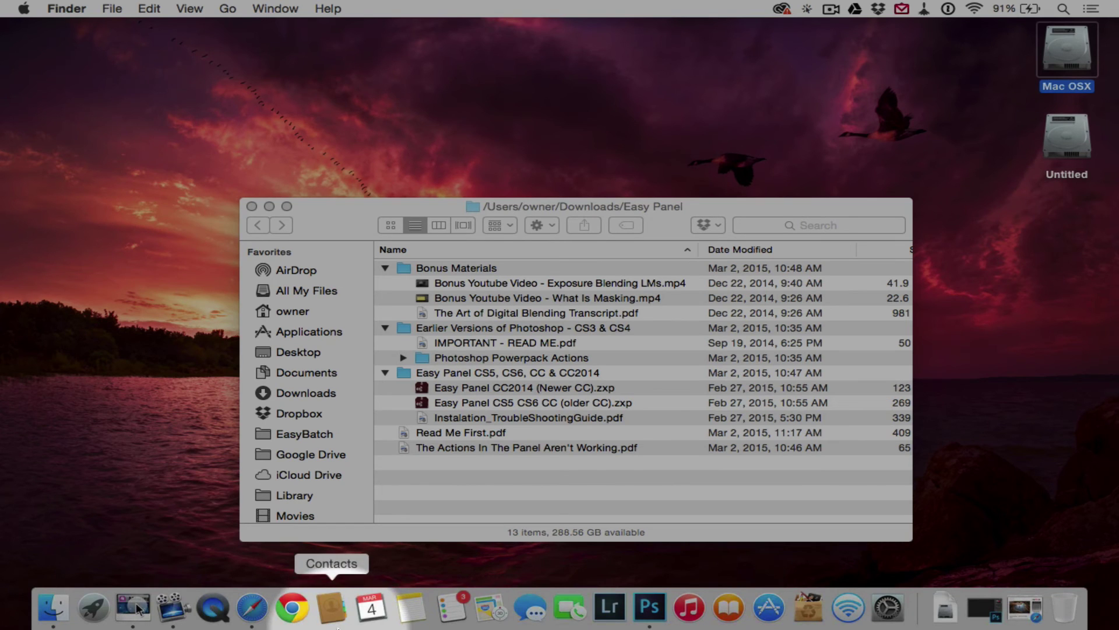
{"action": "left_click", "coordinate": [649, 609]}
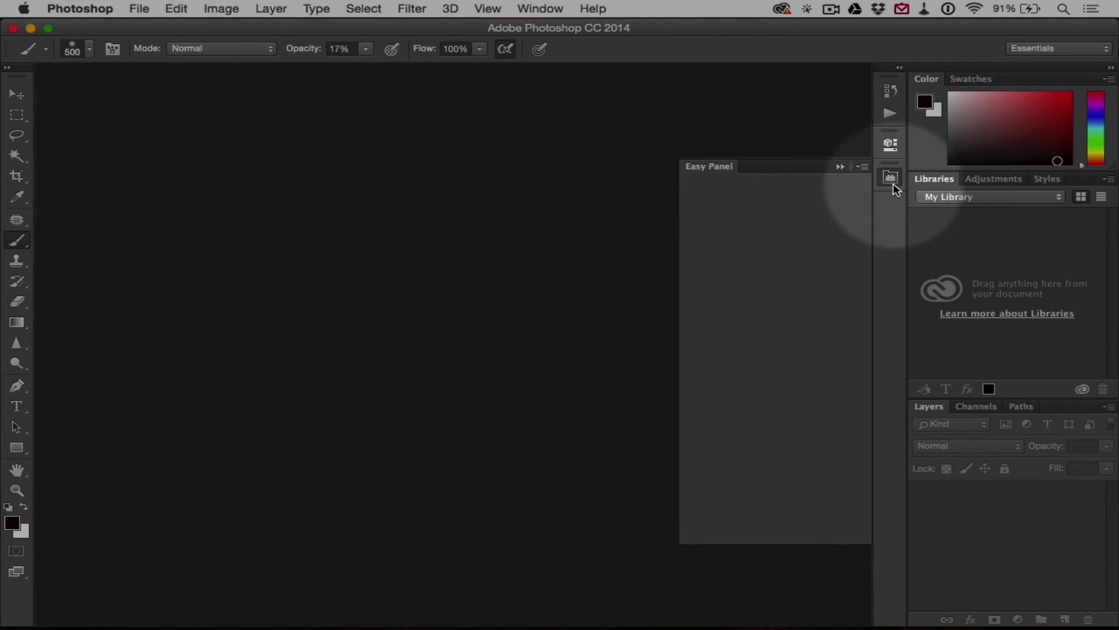
Close the empty Easy Panel and reopen it through Window > Extensions > Easy Panel.
{"action": "left_click", "coordinate": [865, 169]}
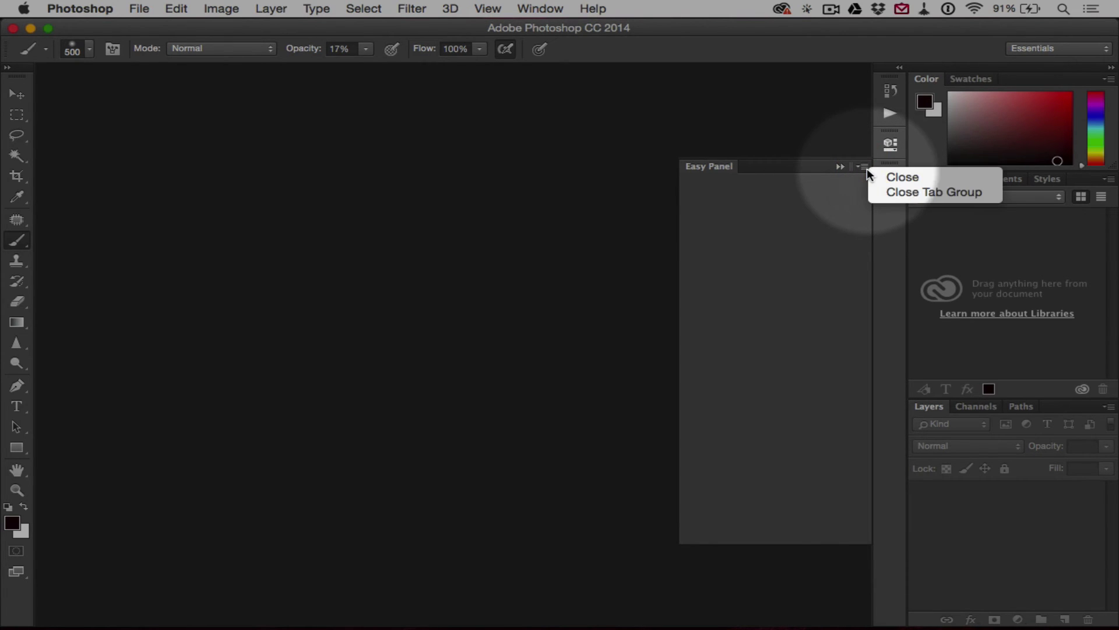
{"action": "left_click", "coordinate": [883, 176]}
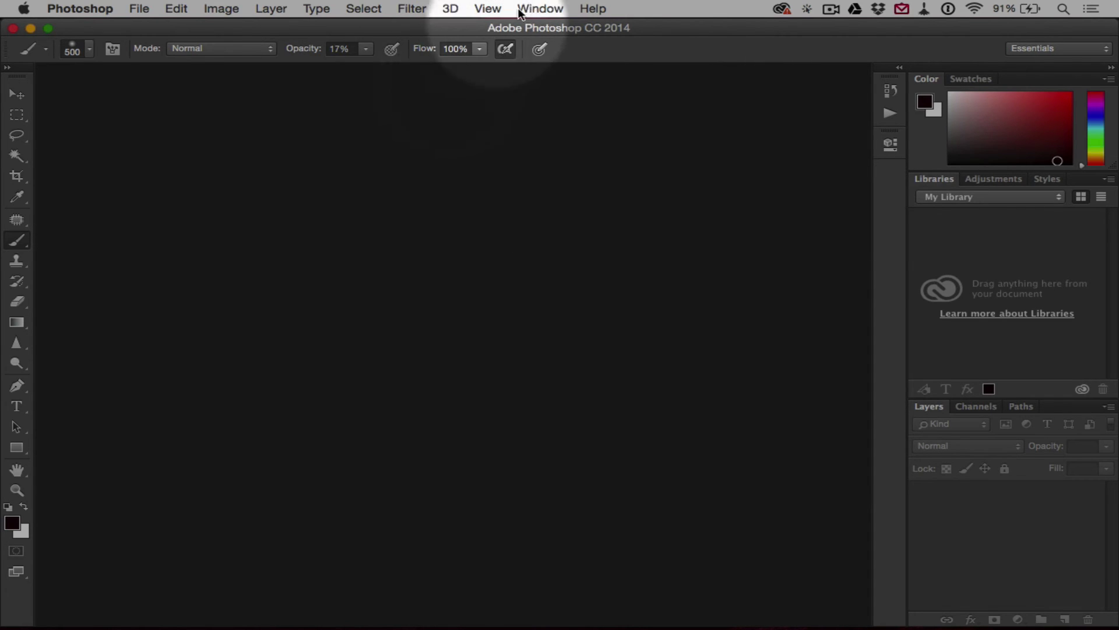
{"action": "left_click", "coordinate": [542, 8]}
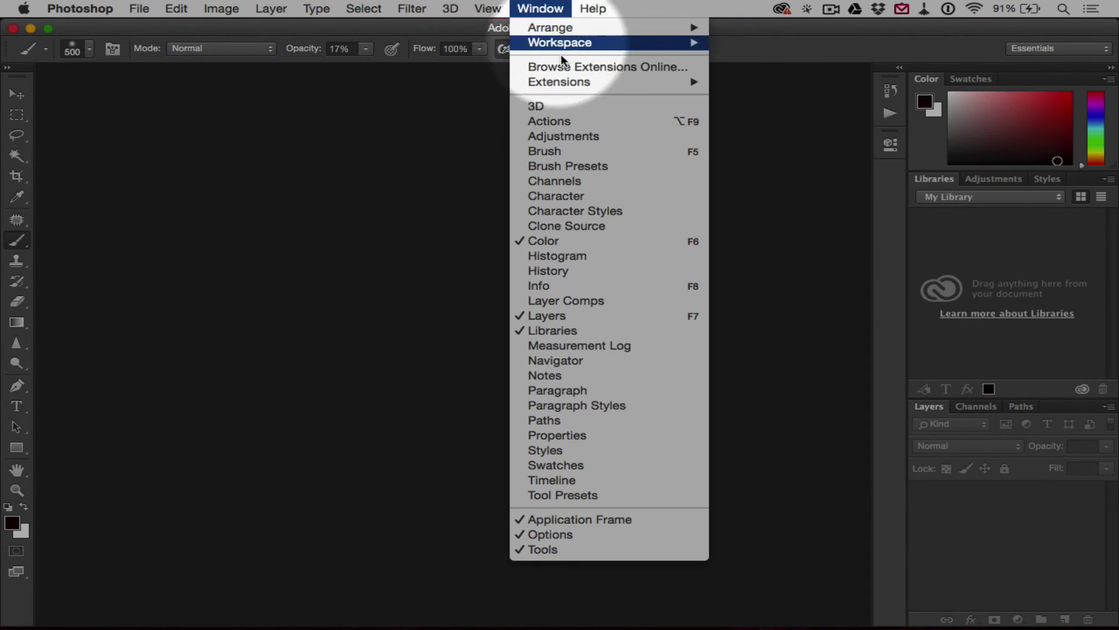
{"action": "mouse_move", "coordinate": [572, 87]}
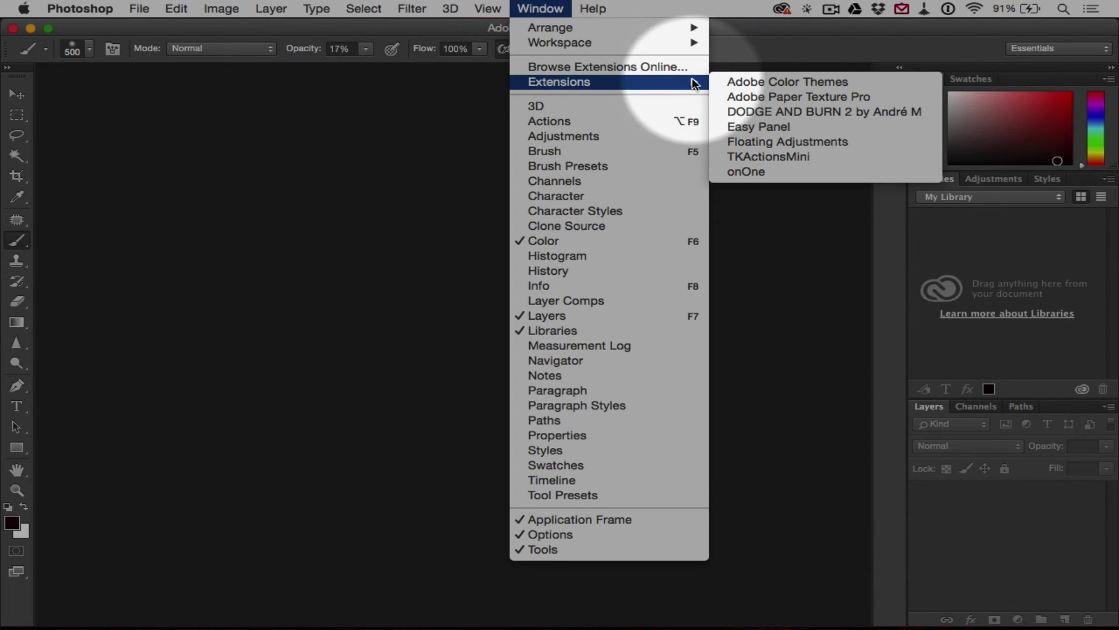
{"action": "left_click", "coordinate": [757, 127]}
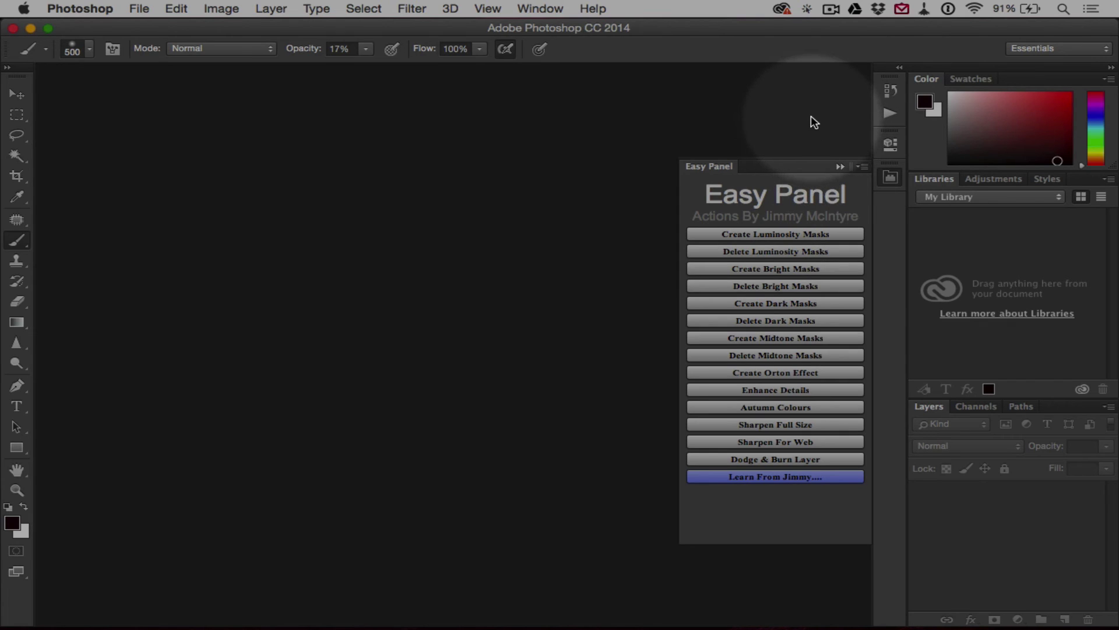
{"action": "left_click", "coordinate": [890, 117]}
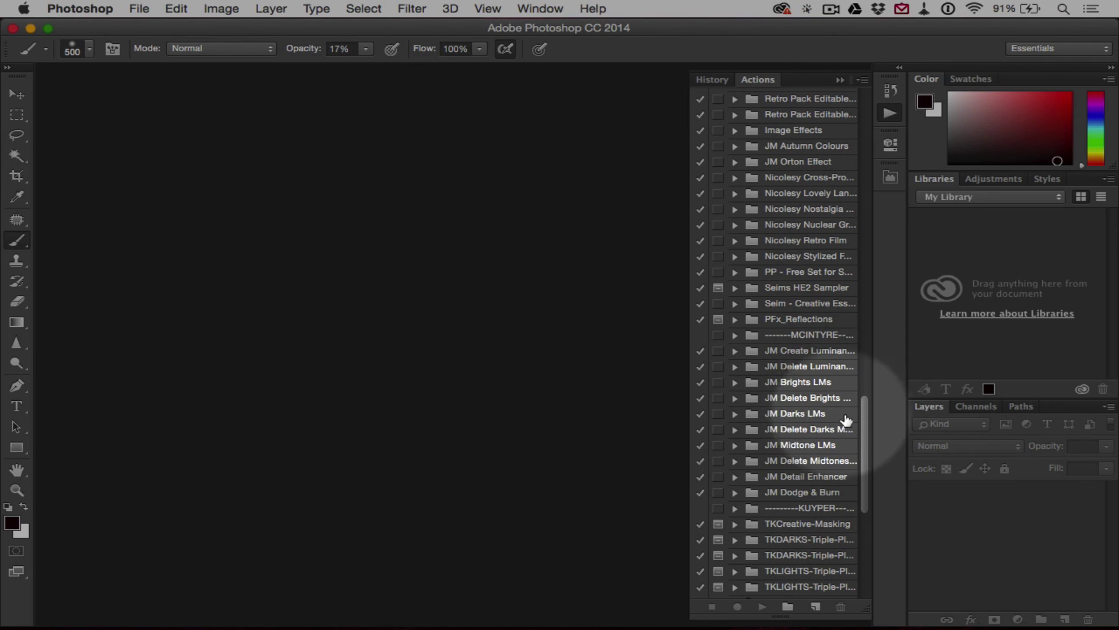
{"action": "left_click", "coordinate": [888, 114]}
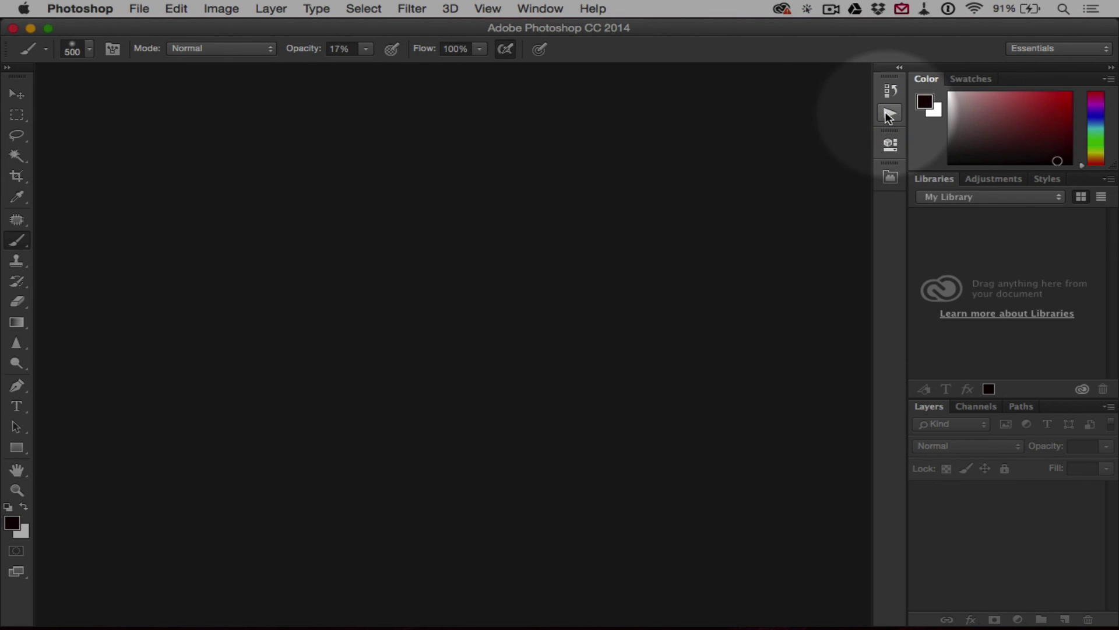
{"action": "left_click", "coordinate": [891, 176]}
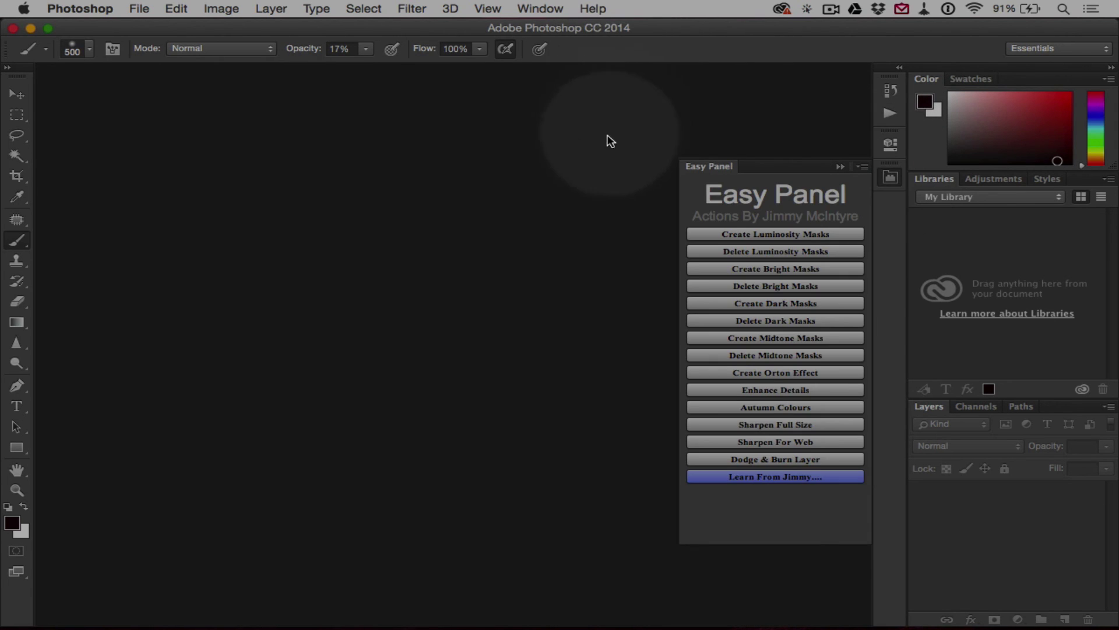